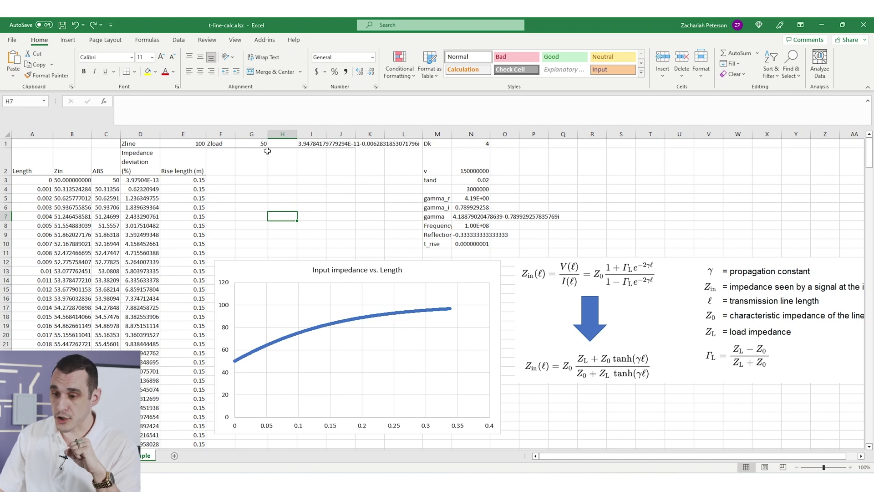
Clear the stray complex value from I1, leaving Zline 100 and Zload 50 in row 1
drag(134, 143, 247, 143)
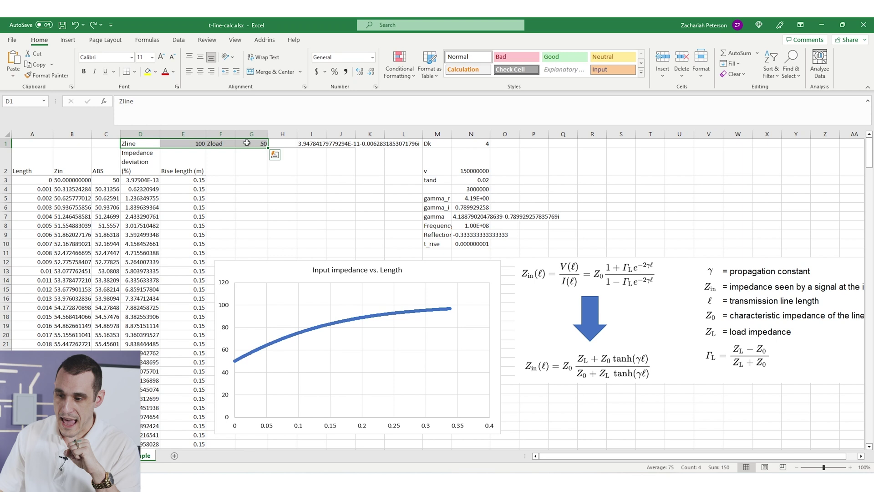
click(311, 143)
key(Delete)
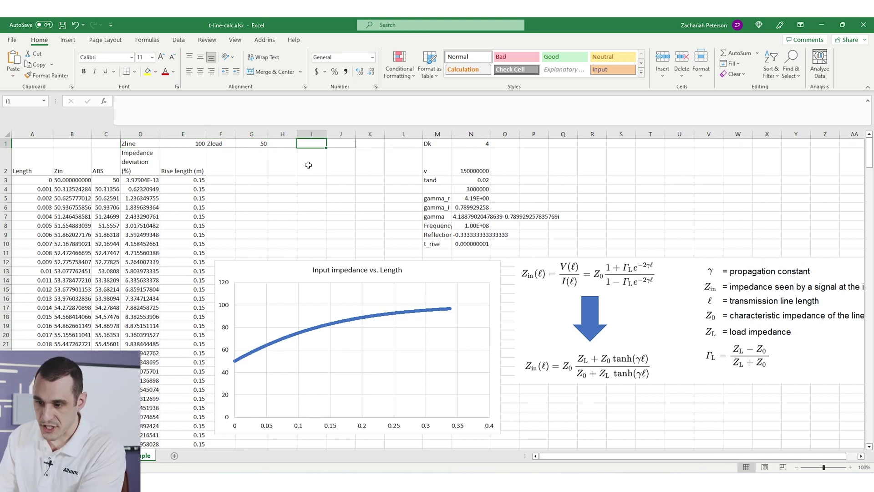
click(177, 144)
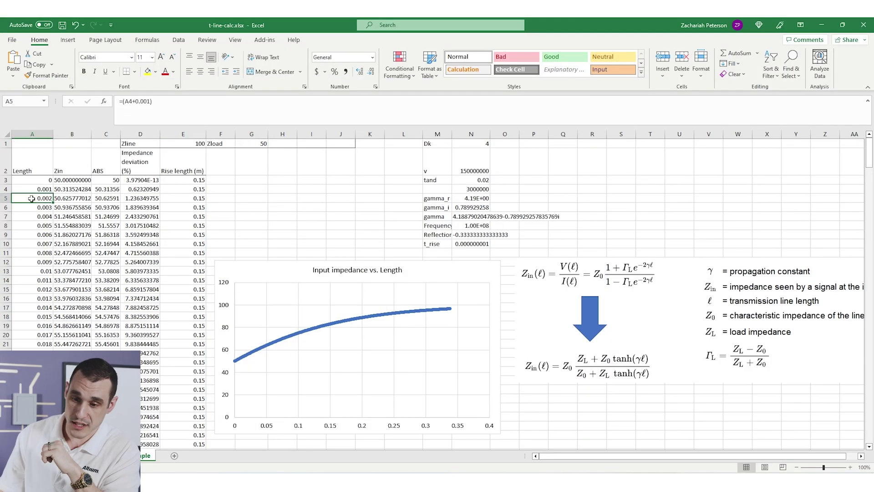
Append ' (m)' to the A2 header so it reads Length (m)
click(38, 180)
double_click(50, 163)
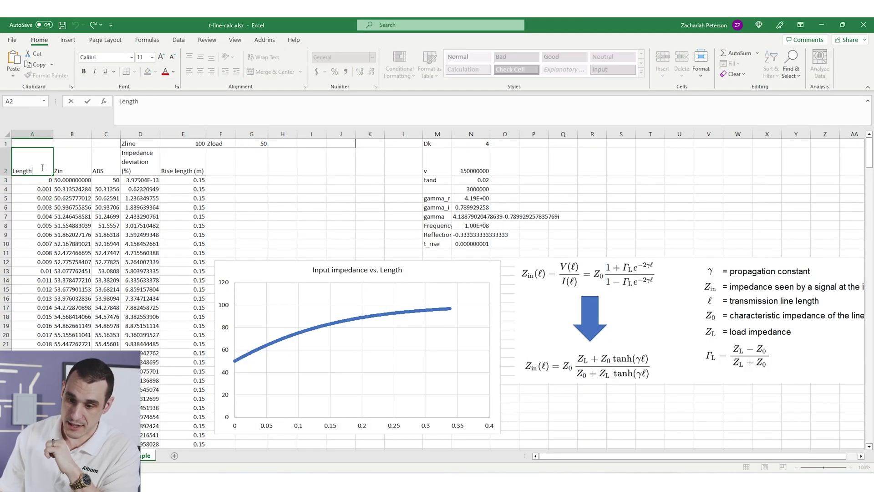
text((m))
key(Return)
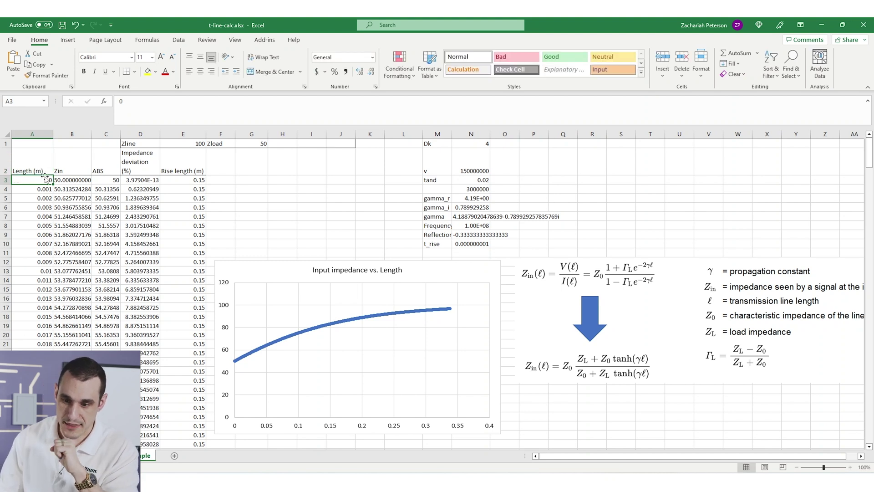
Scroll through the sheet and inspect the input impedance formula in B7
scroll(42, 230, down, 3)
scroll(42, 231, down, 20)
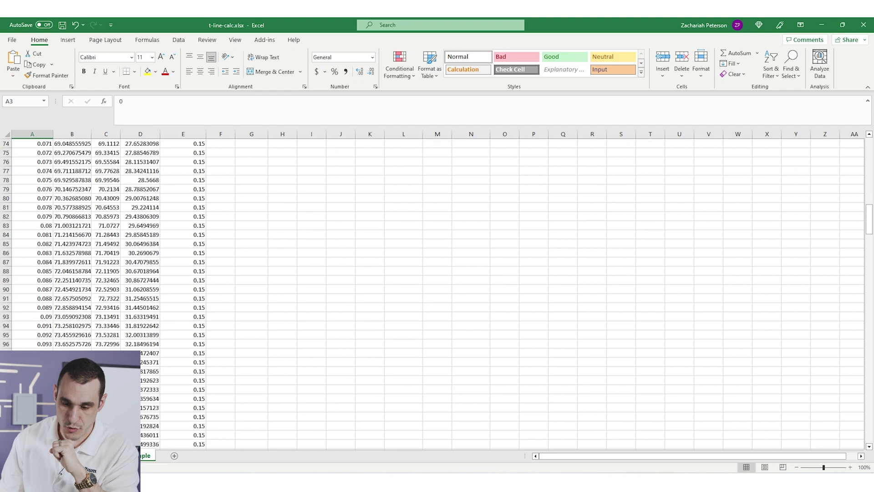
scroll(41, 231, down, 6)
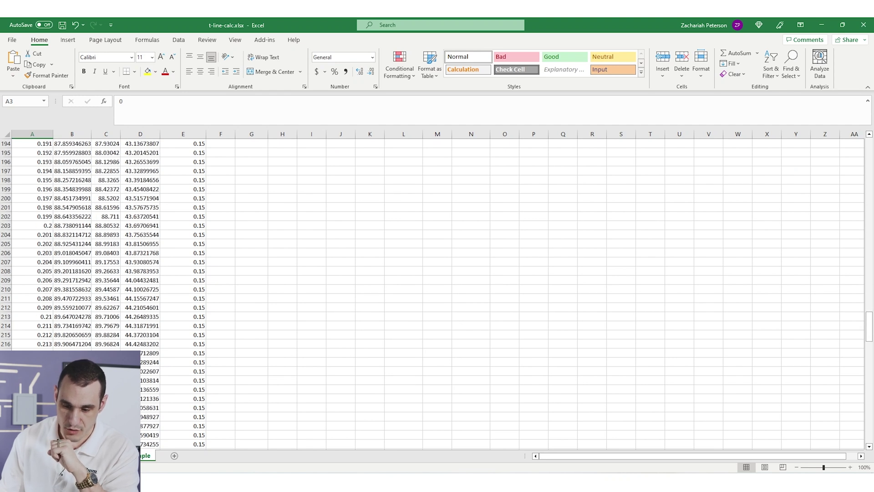
scroll(42, 230, down, 6)
key(Up)
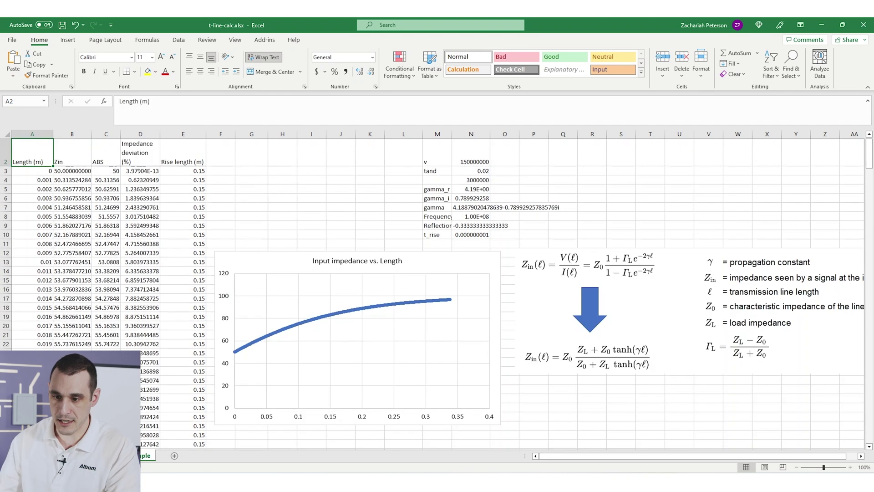
click(82, 208)
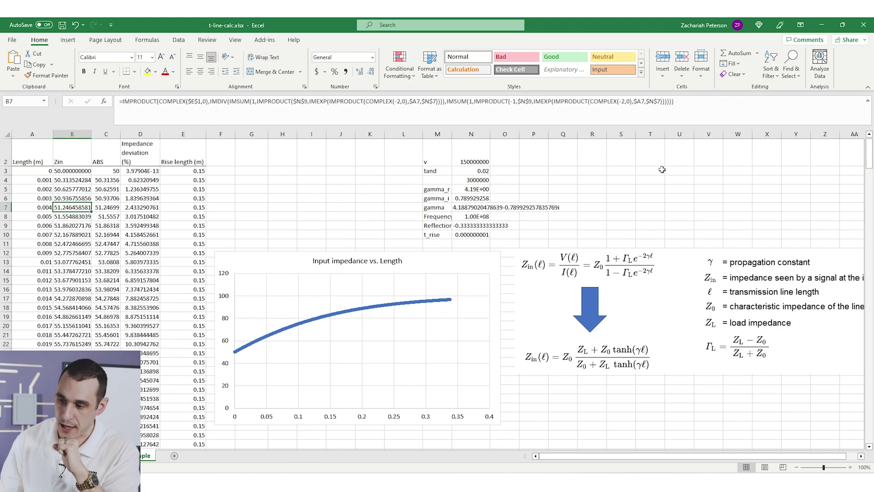
Review the parameters: Dk 4, velocity 150000000, tand 0.02, gamma, and t_rise in N10
scroll(467, 156, up, 1)
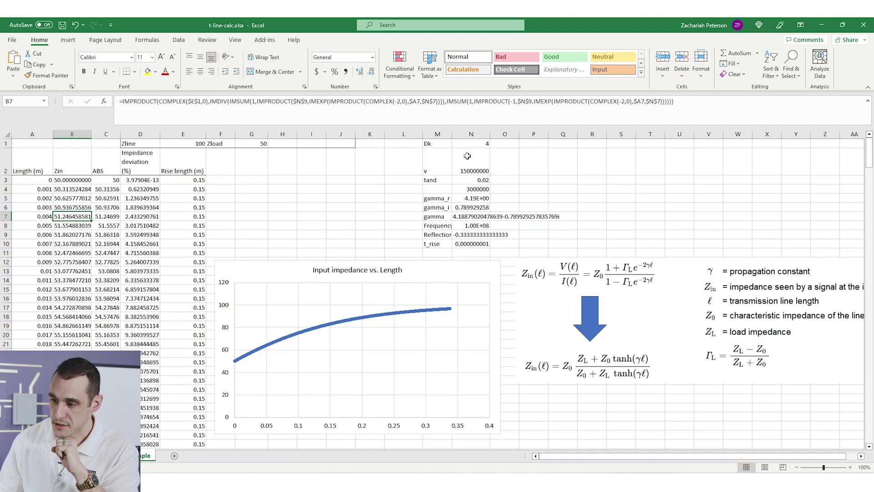
click(470, 144)
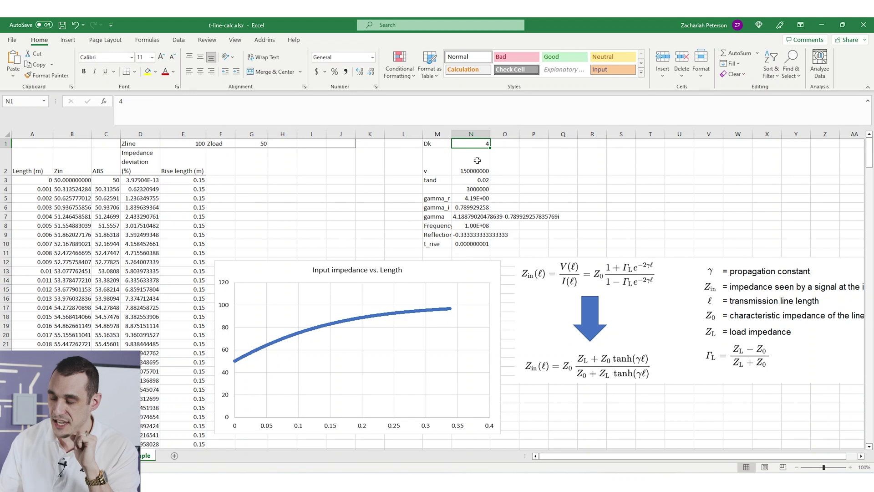
click(477, 163)
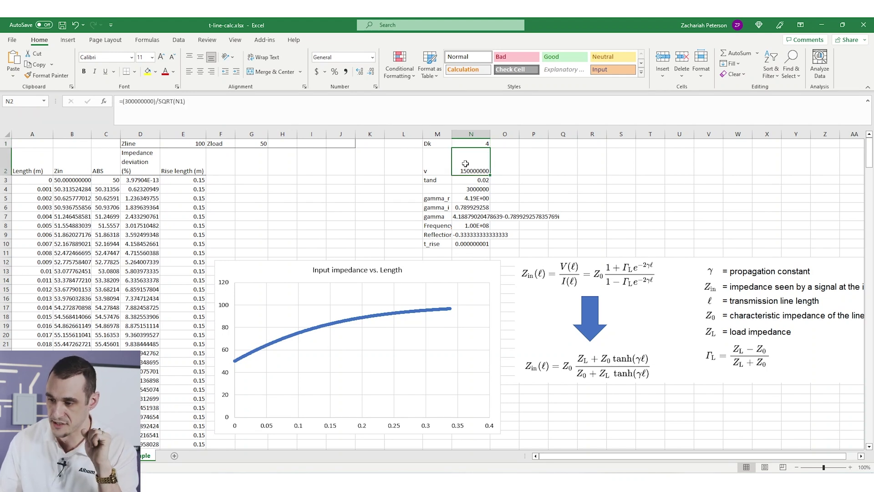
click(475, 180)
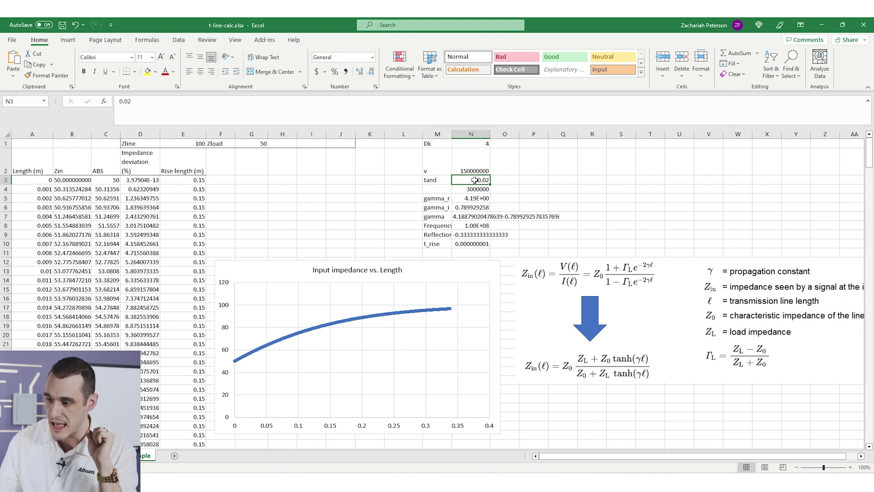
click(447, 216)
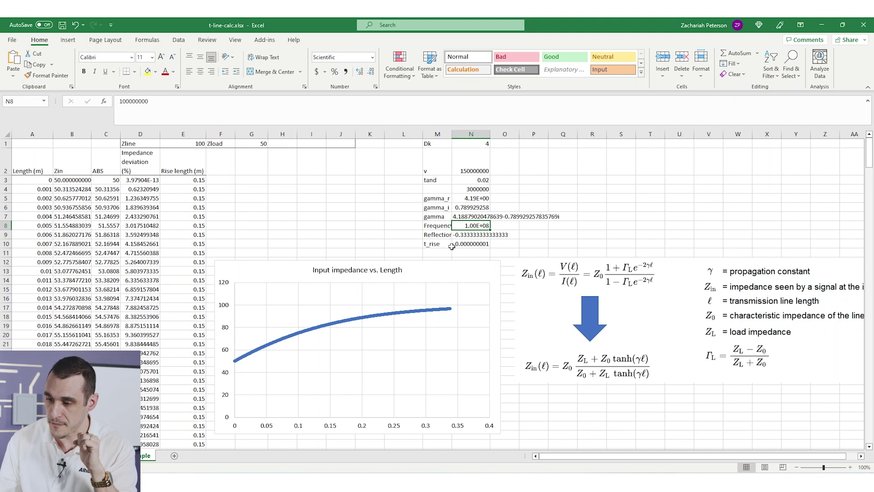
click(452, 246)
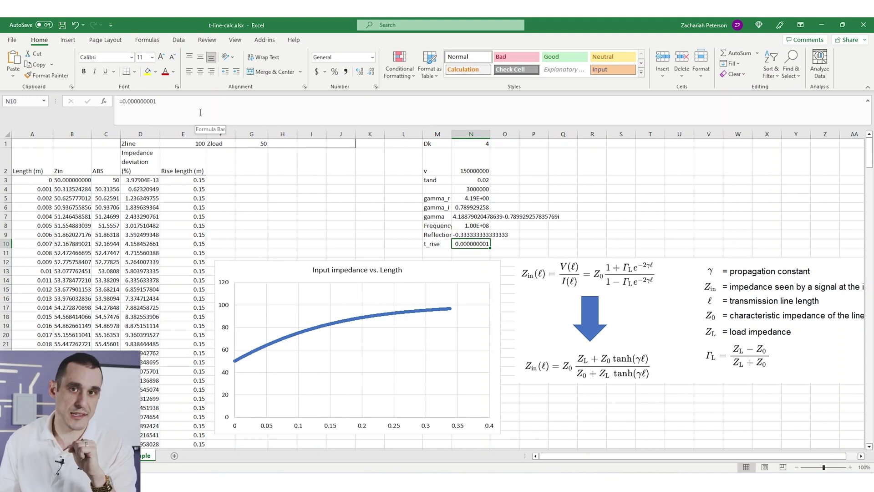
Enter =1e-9 as the t_rise value in N10, then check the E3 rise-length formula
text(=)
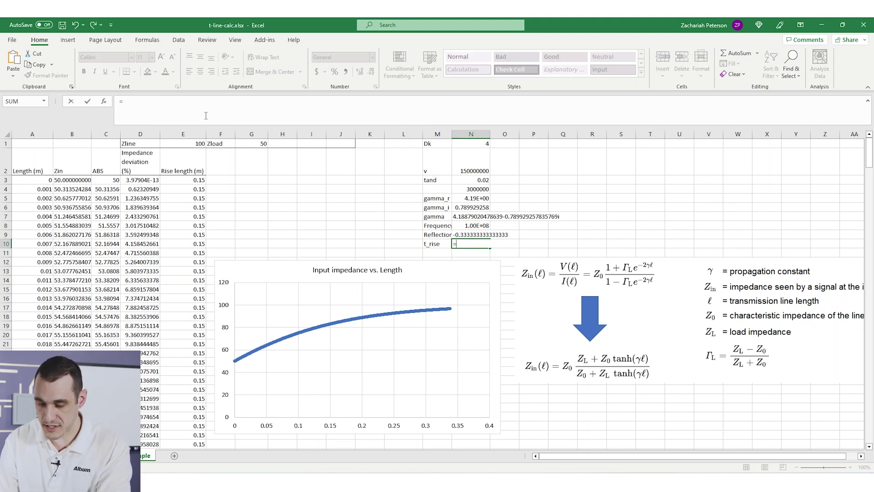
text(1e-9)
key(Return)
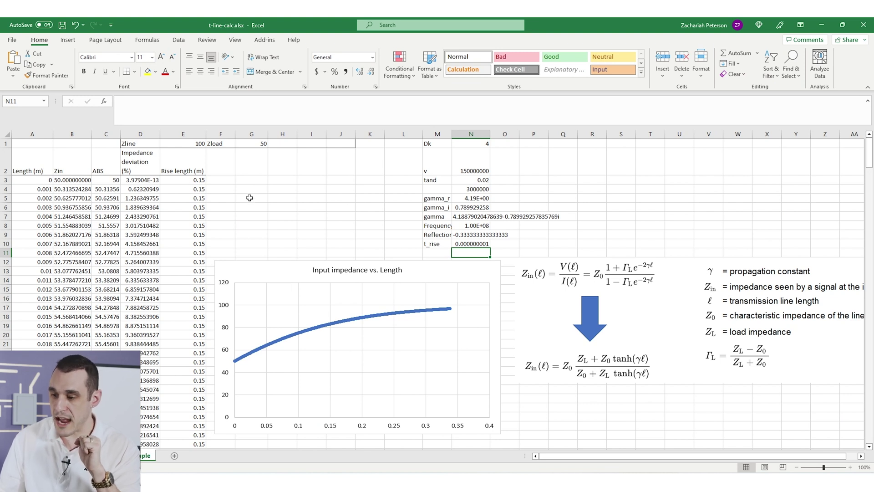
click(182, 181)
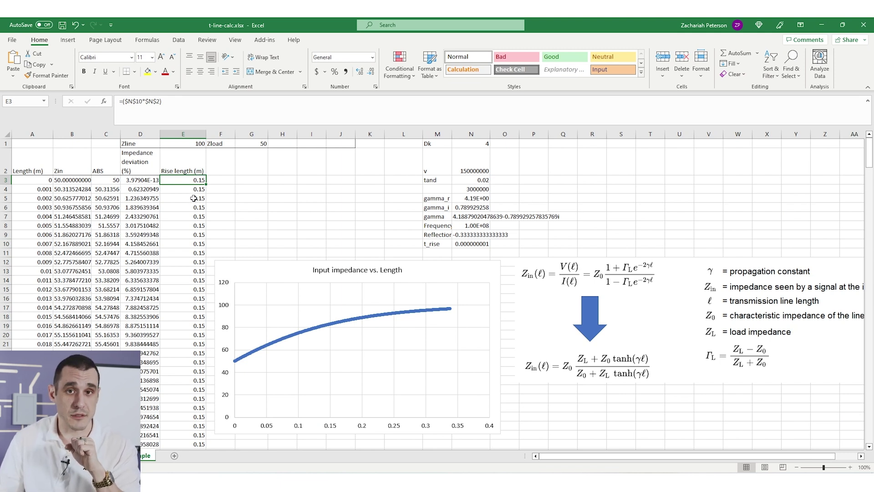
Inspect the Zline value in E1 and the formulas in D24, C21 and B21
click(302, 189)
click(196, 145)
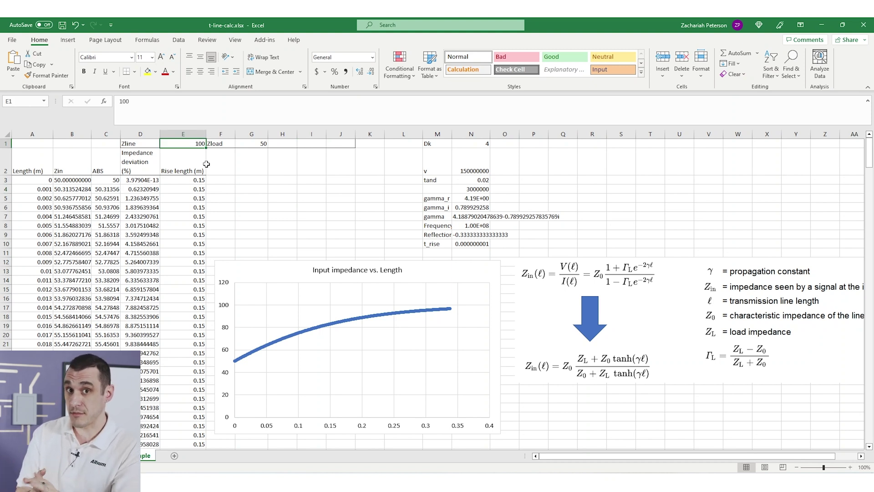
click(150, 371)
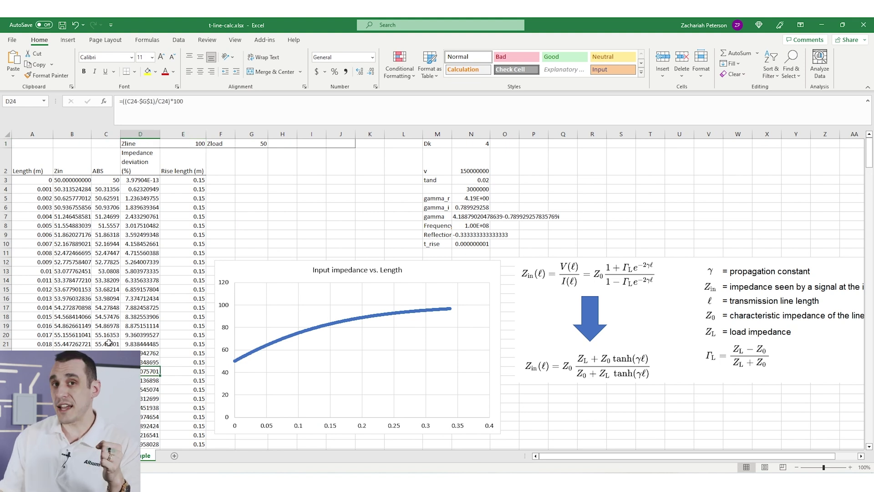
click(107, 342)
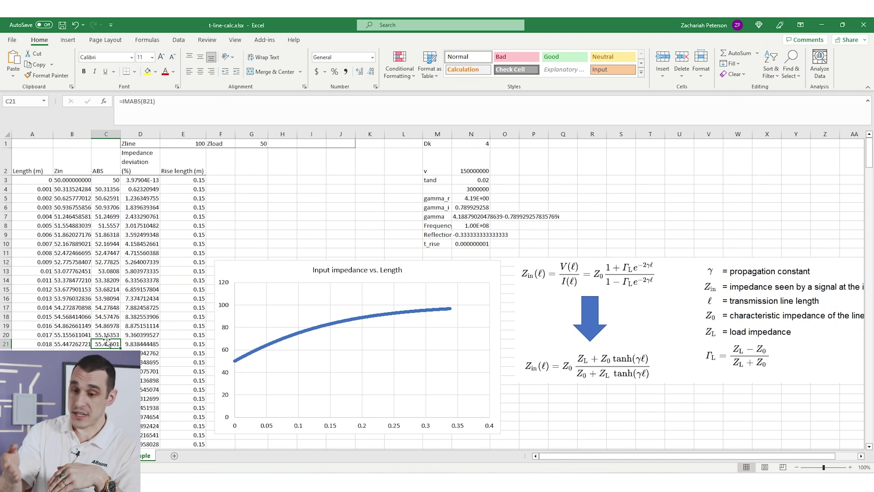
click(65, 342)
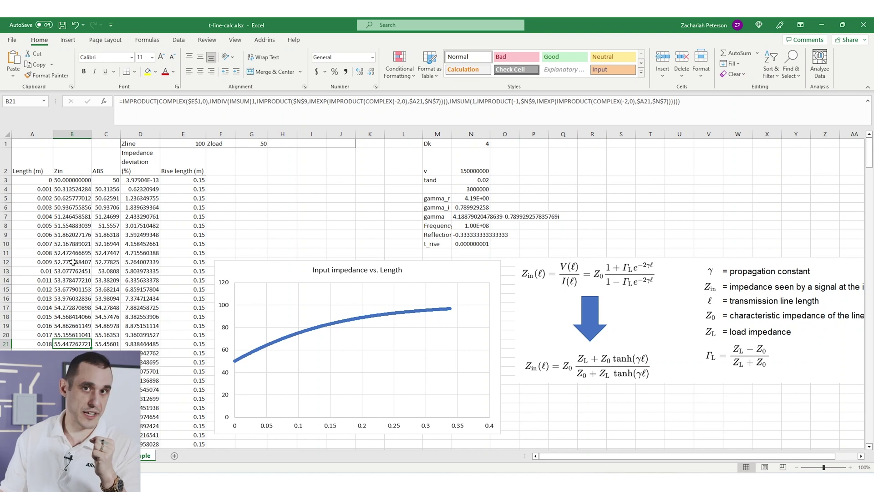
Widen column B, undo it back to narrow, then move to the length in A20
drag(90, 132, 180, 142)
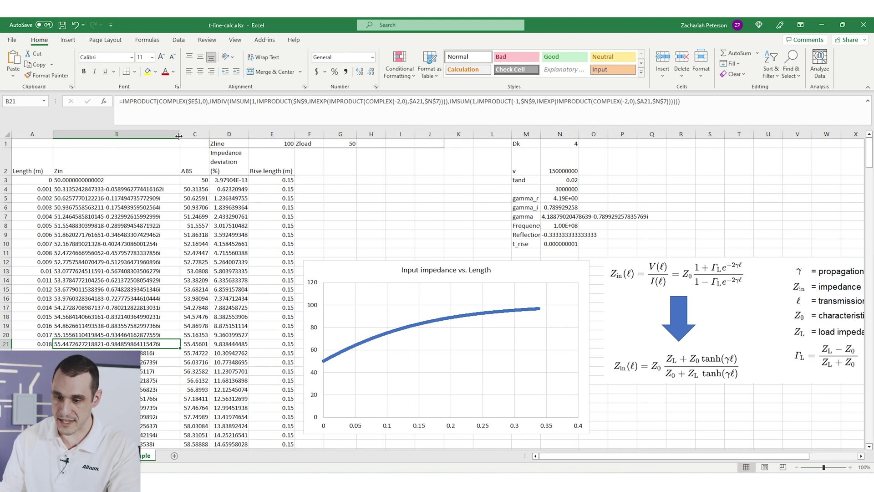
key(ctrl+z)
click(111, 345)
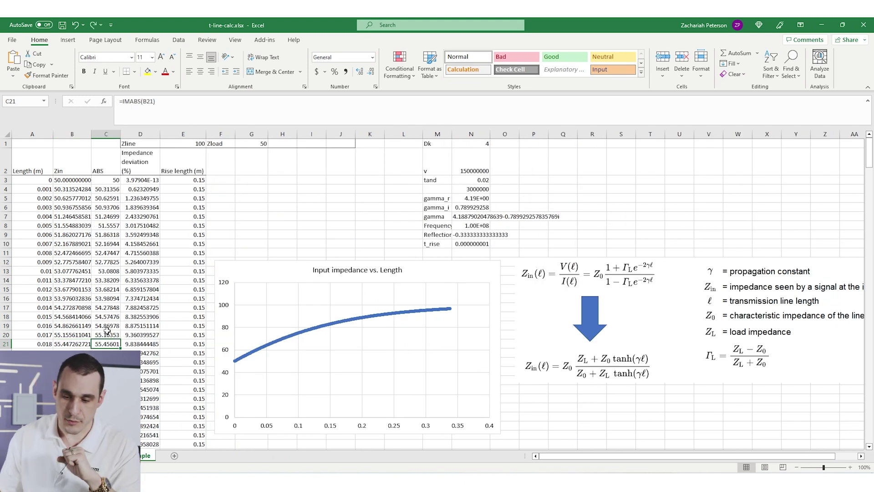
scroll(100, 326, down, 1)
key(Up)
key(Left)
key(Left)
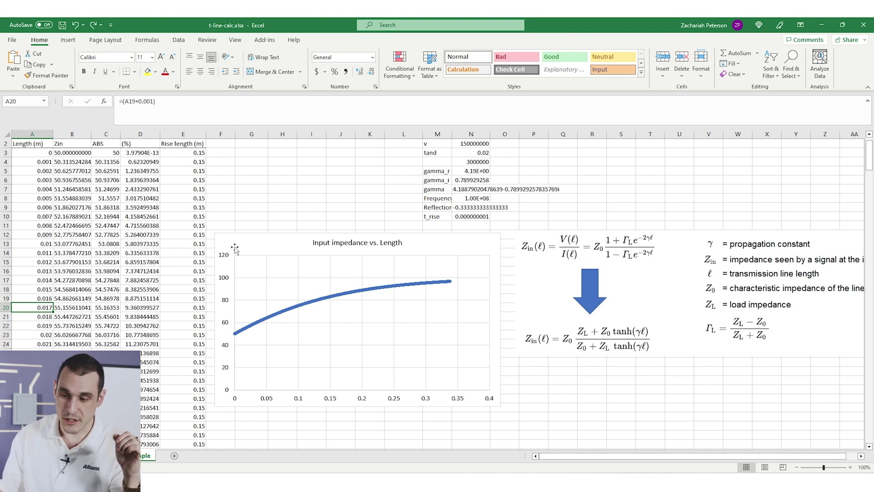
Move the impedance chart right, clear of the data columns, and review A20 and C20
drag(254, 247, 361, 241)
click(243, 273)
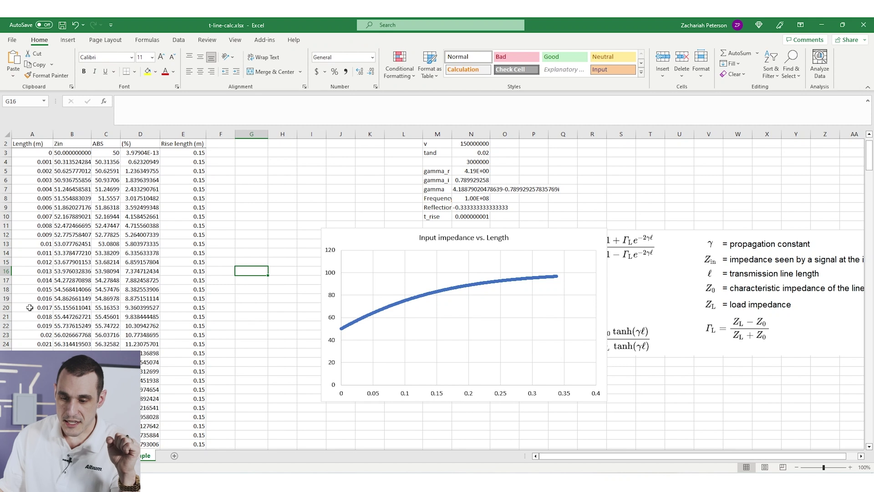
click(29, 307)
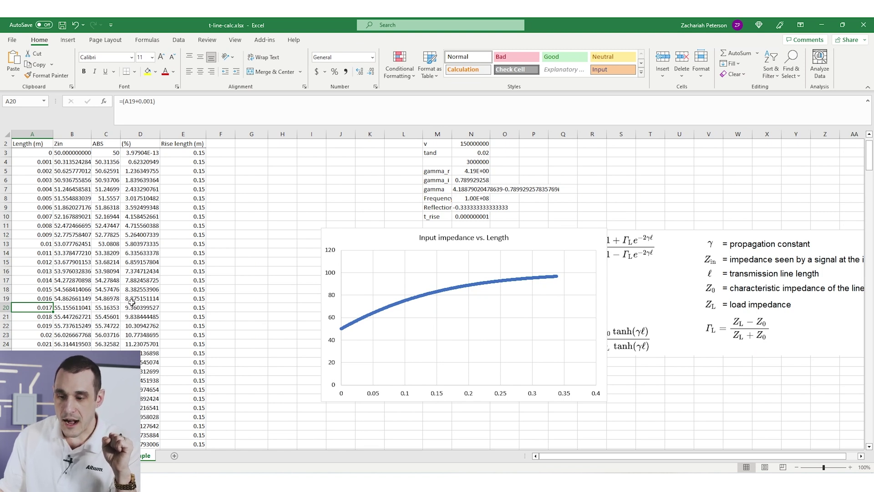
click(98, 306)
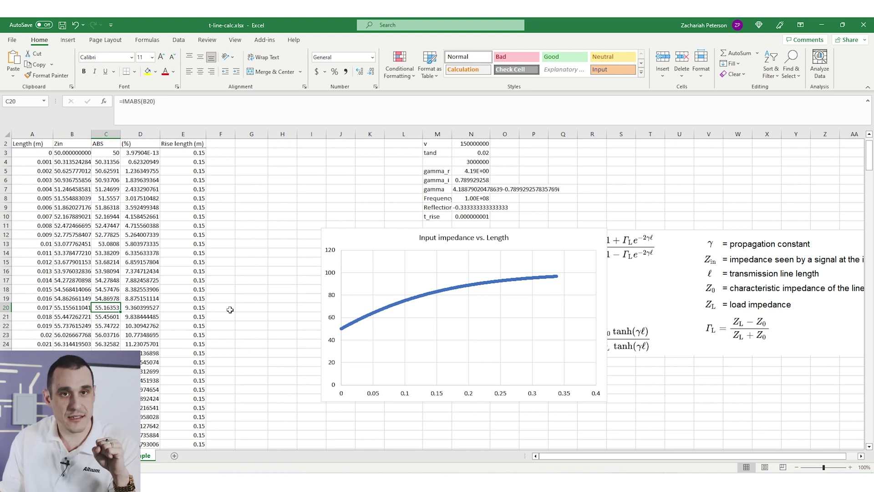
Enter =A20/E20 in F20 for a length-to-rise-length ratio of 0.113333
click(226, 309)
text(=)
key(Left)
key(Left)
key(Left)
key(Left)
key(Left)
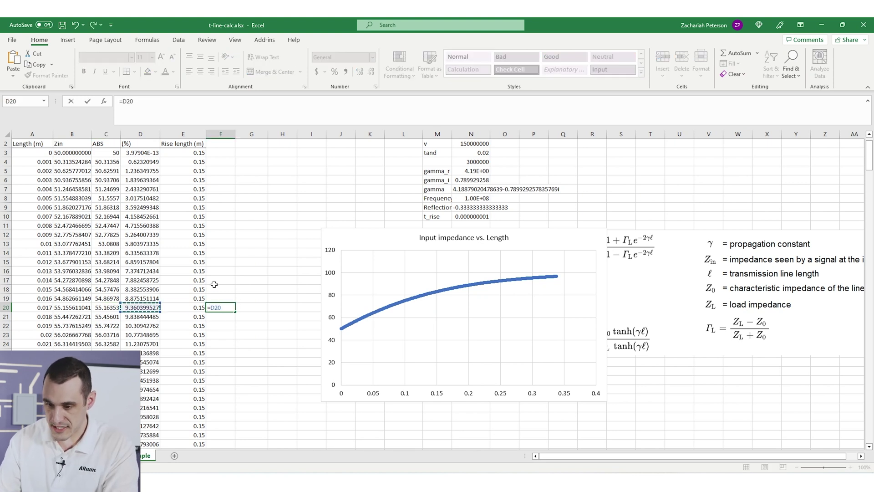
text(/)
key(Left)
key(Return)
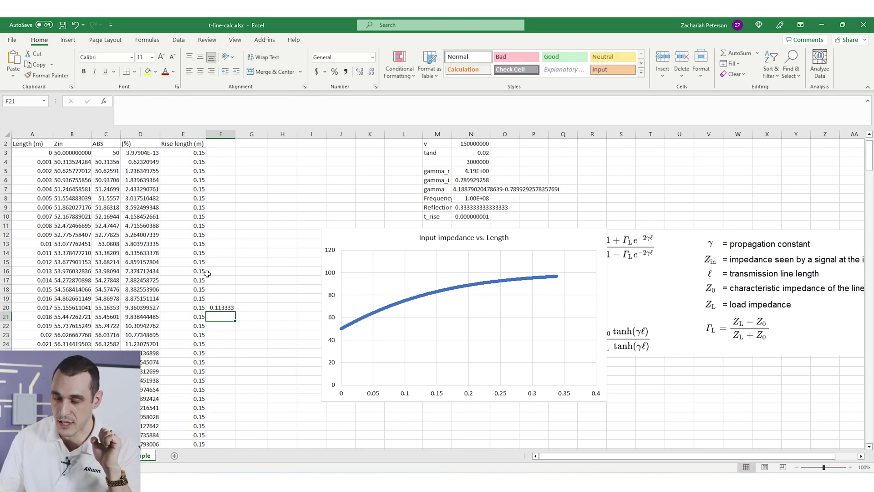
click(225, 308)
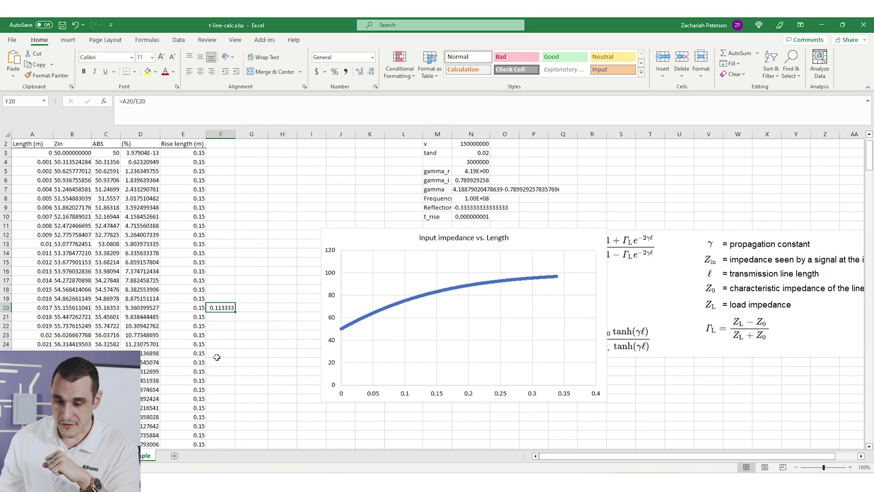
scroll(217, 356, down, 2)
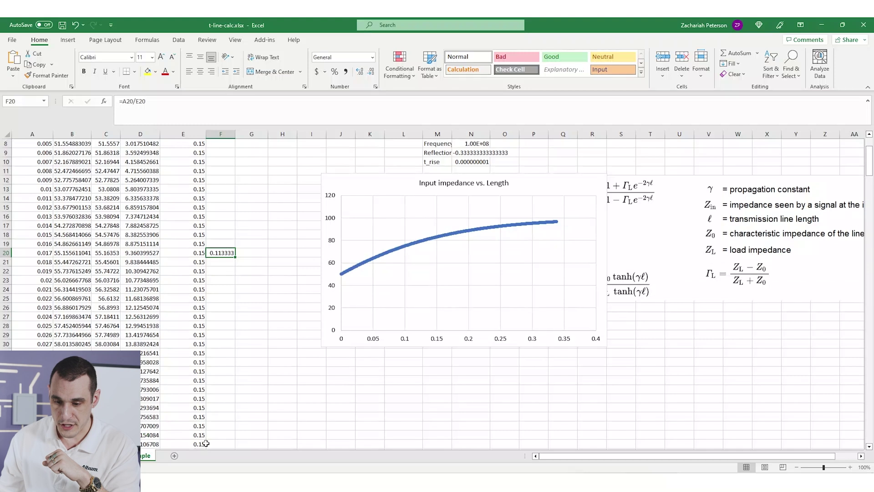
click(214, 435)
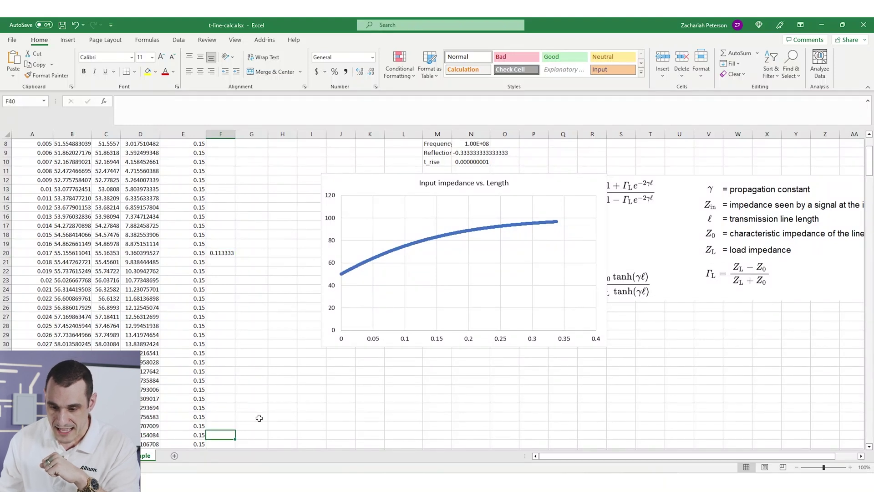
scroll(259, 418, down, 1)
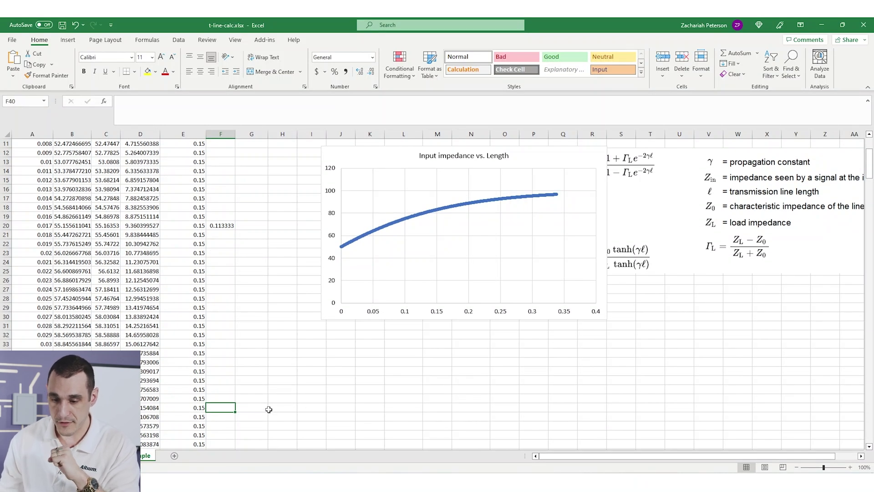
Enter =A40/E40 in F40 for a length-to-rise-length ratio of 0.246667
text(=)
key(Left)
key(Left)
key(Left)
key(Left)
key(Left)
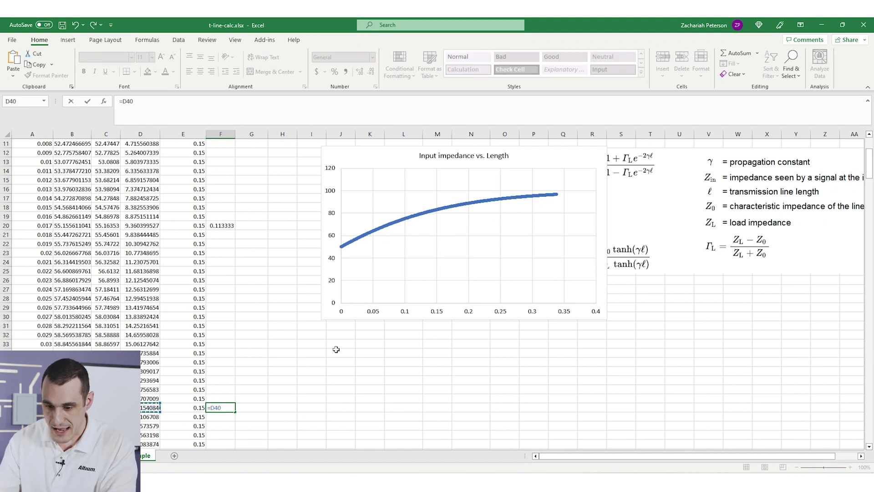
text(/)
key(Left)
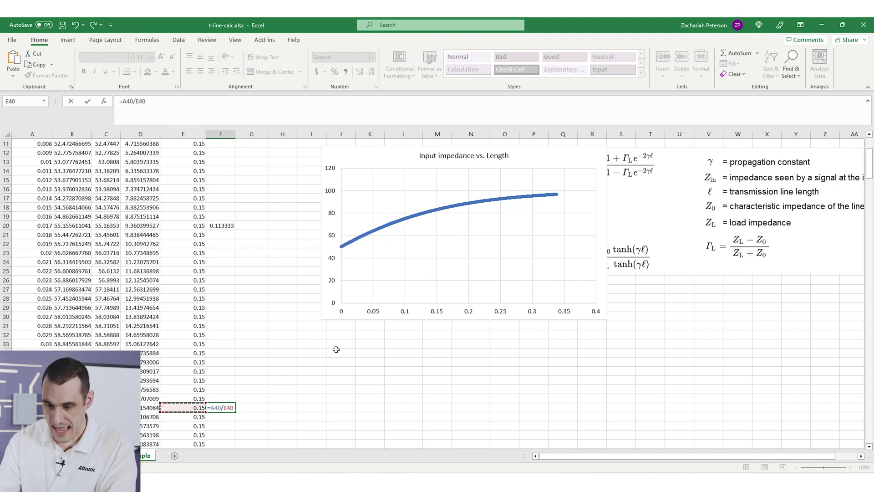
key(Return)
click(223, 407)
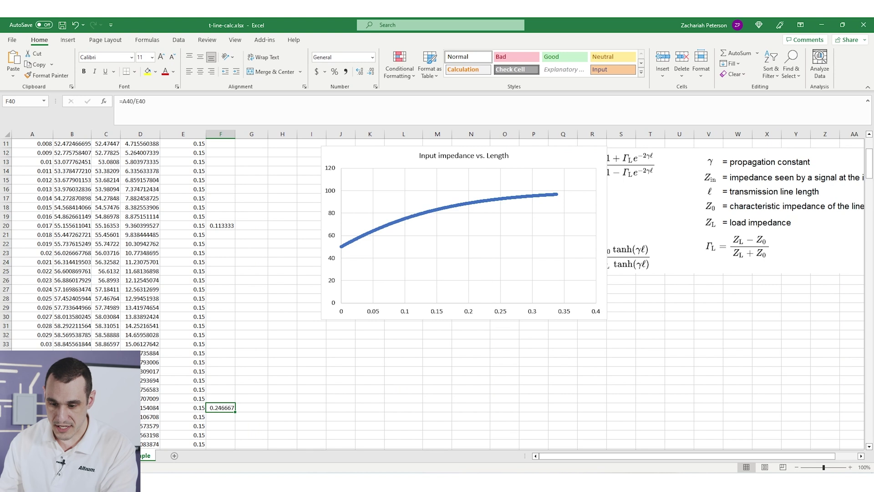
Compare the impedance magnitudes in C40 and C20, then scroll back to the top
click(106, 407)
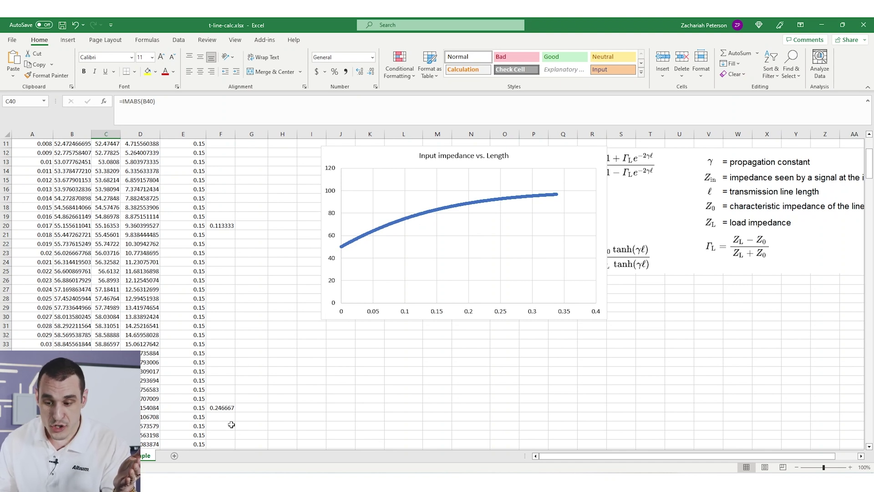
click(222, 415)
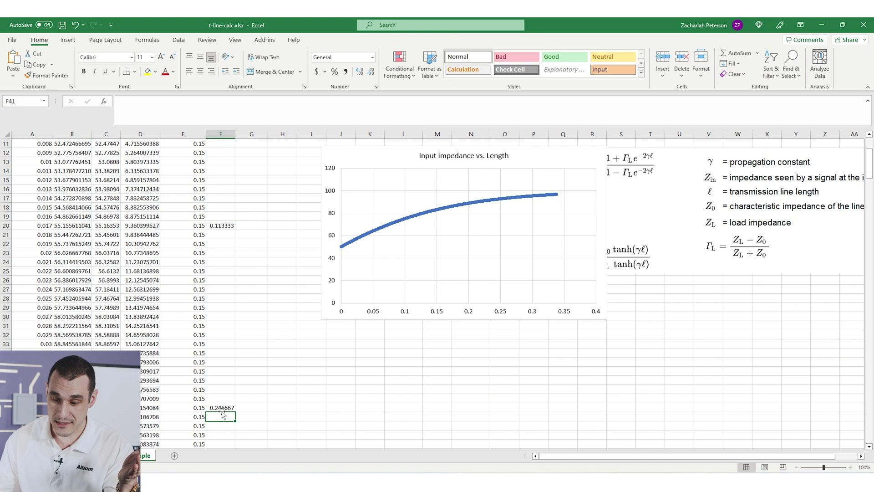
click(221, 406)
click(105, 407)
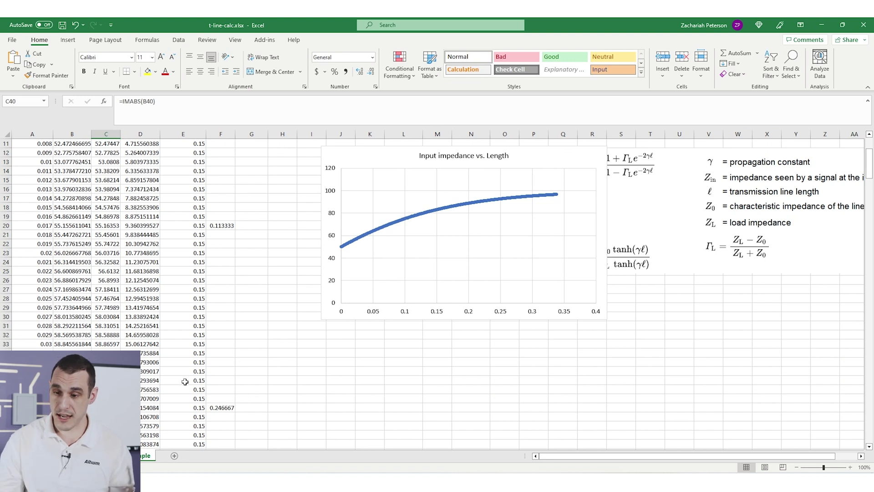
click(114, 225)
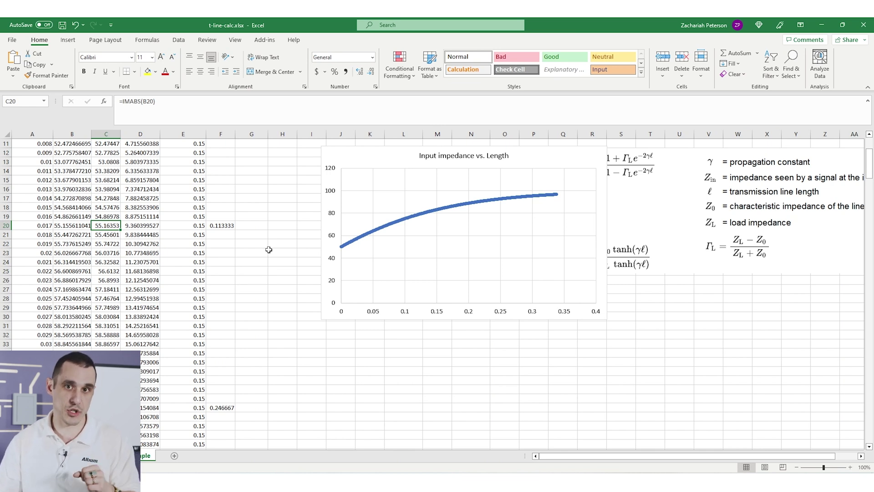
scroll(248, 269, up, 4)
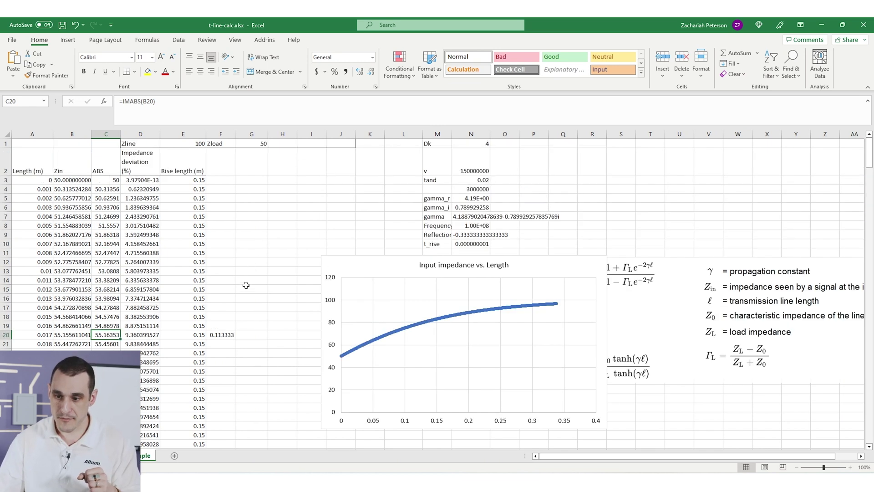
Change the Zline value in E1 to 65
click(194, 146)
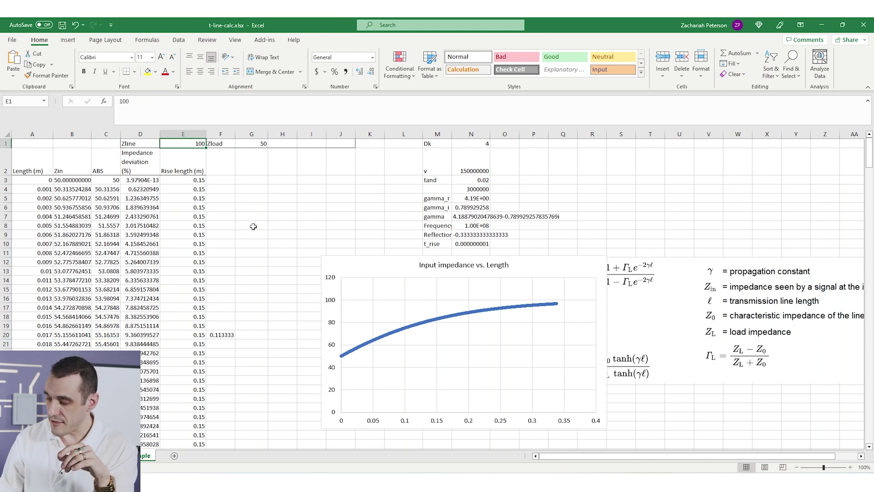
text(65)
key(Return)
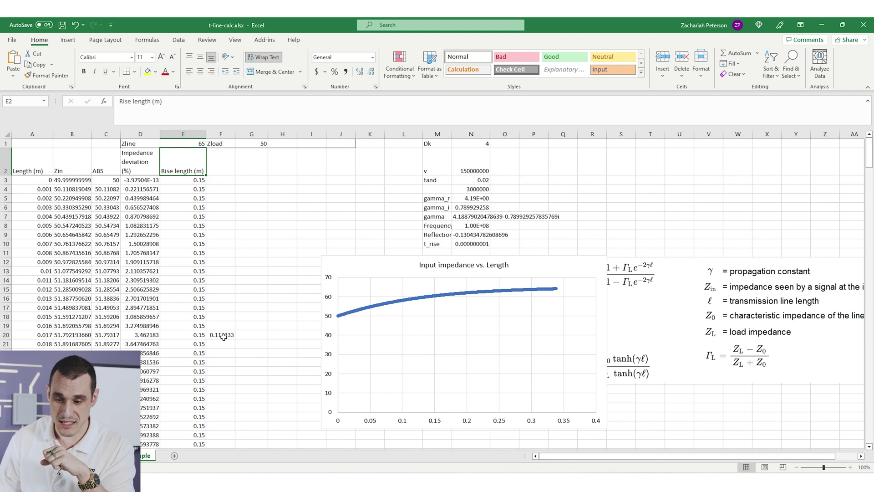
Enter =A57/E57 in F57 for a 0.36 ratio, then scroll back to the top
scroll(223, 336, down, 4)
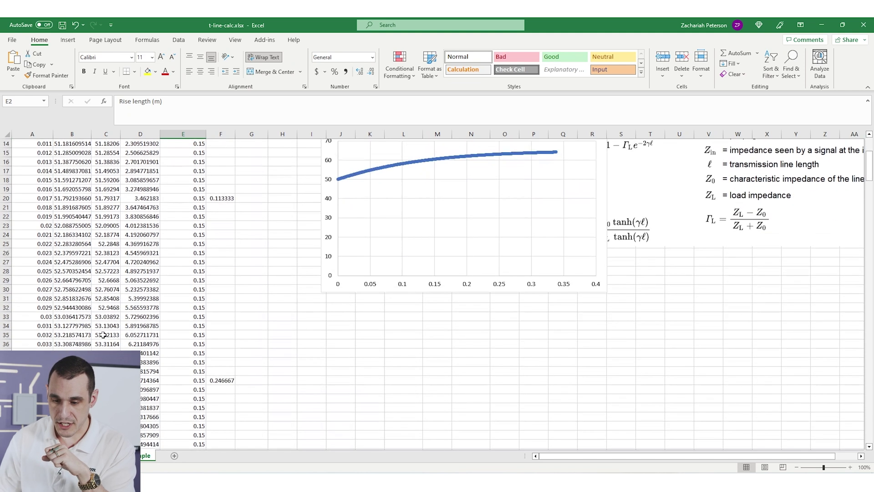
scroll(103, 335, down, 6)
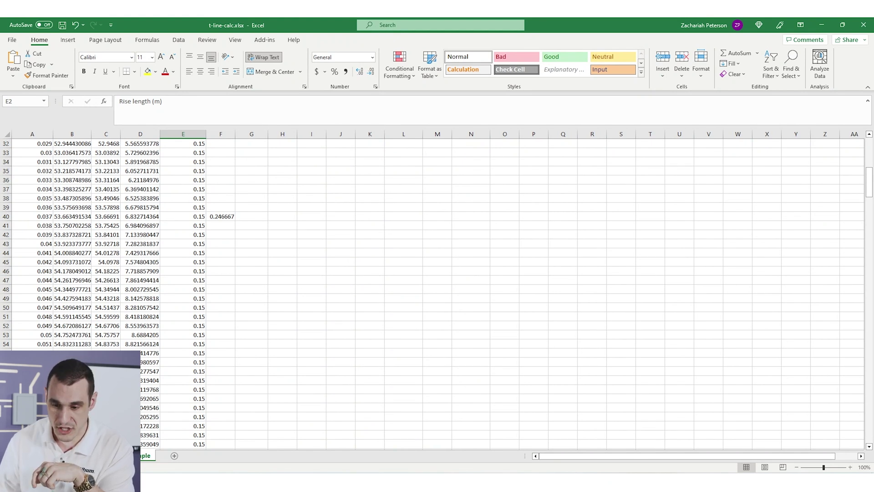
click(106, 371)
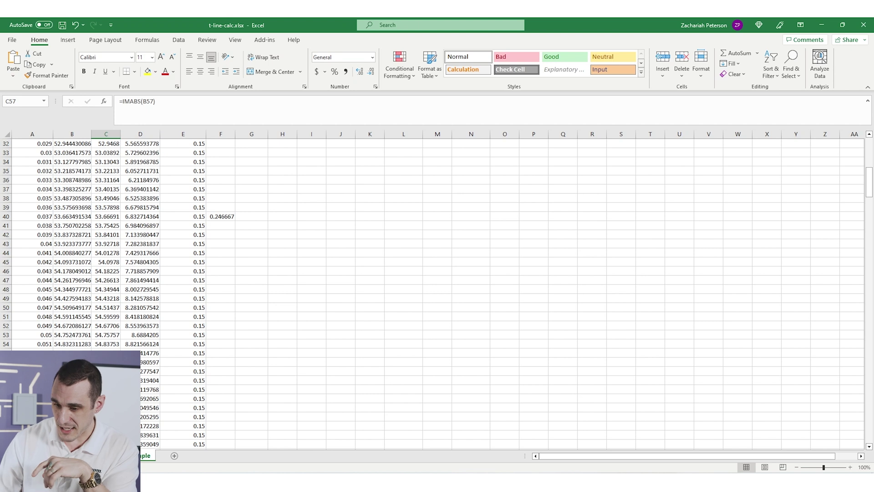
key(Right)
key(Right)
key(Right)
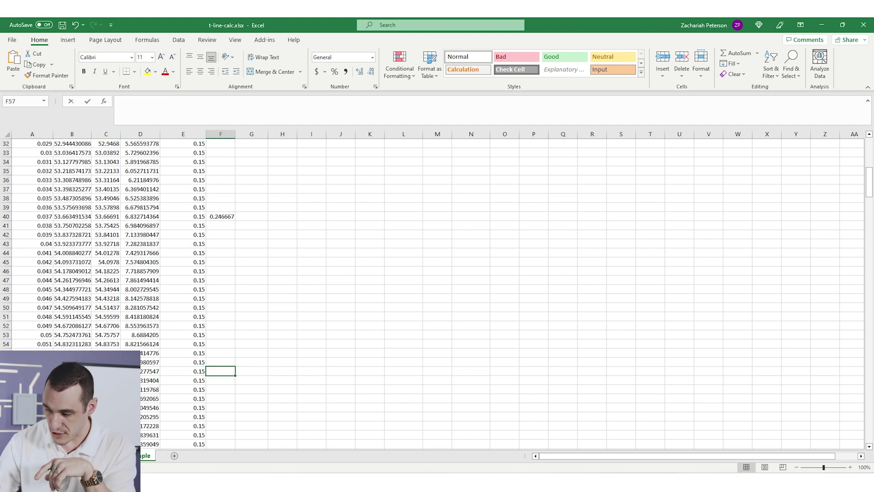
text(=)
key(Left)
key(Left)
key(Left)
key(Left)
key(Left)
text(/)
key(Left)
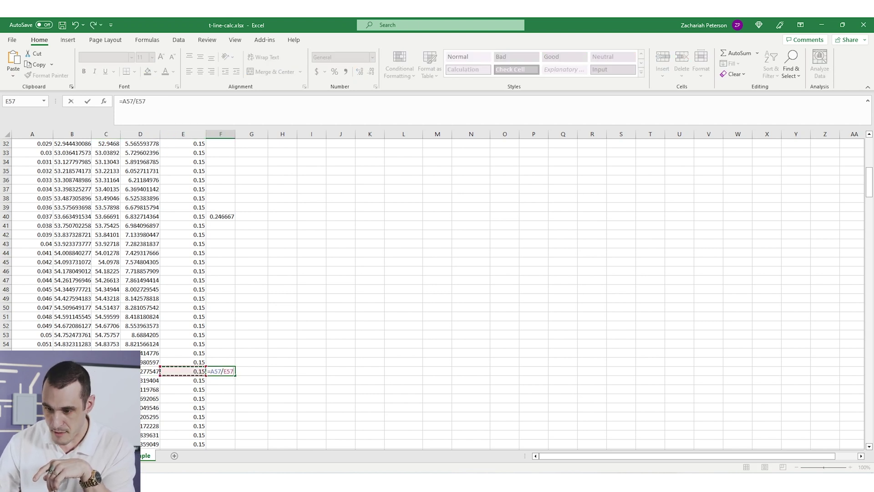
key(Return)
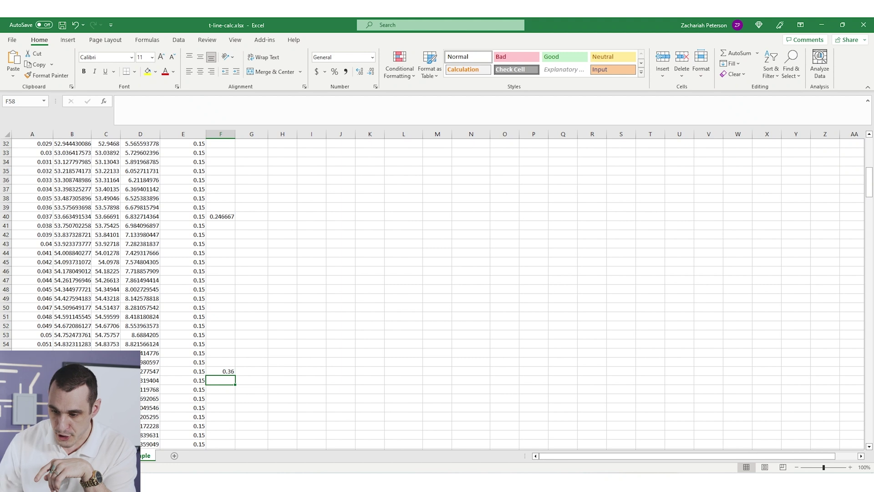
click(220, 370)
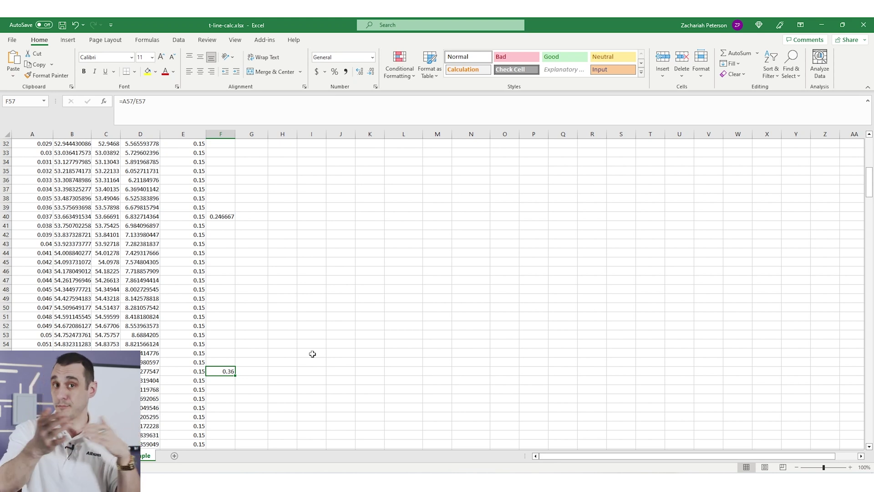
scroll(249, 366, up, 10)
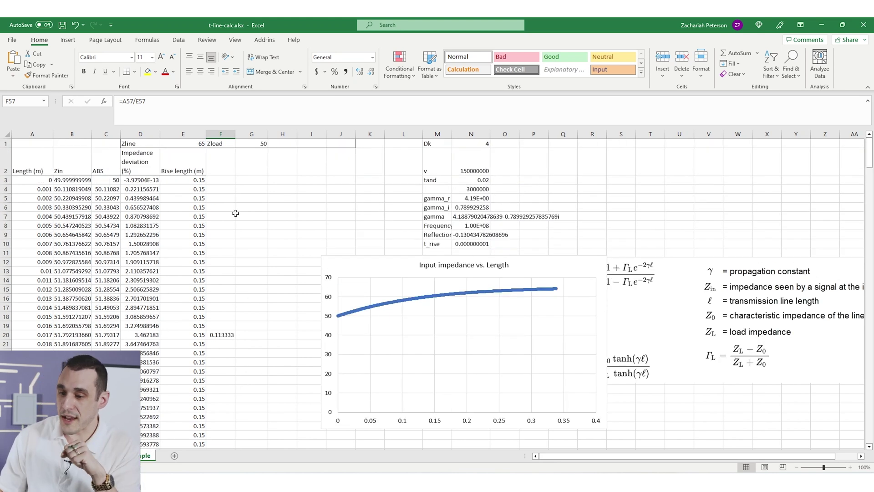
Confirm Zline reads 65 in E1, then switch to Altium's empty PCB1.PcbDoc
click(188, 144)
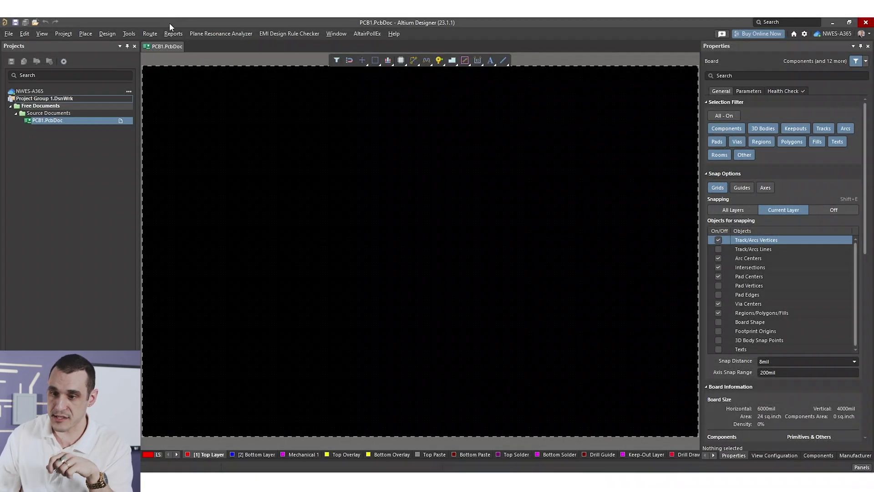
Add a new High Speed Length rule scoped to All, with 0mil minimum and 100000mil maximum
click(108, 35)
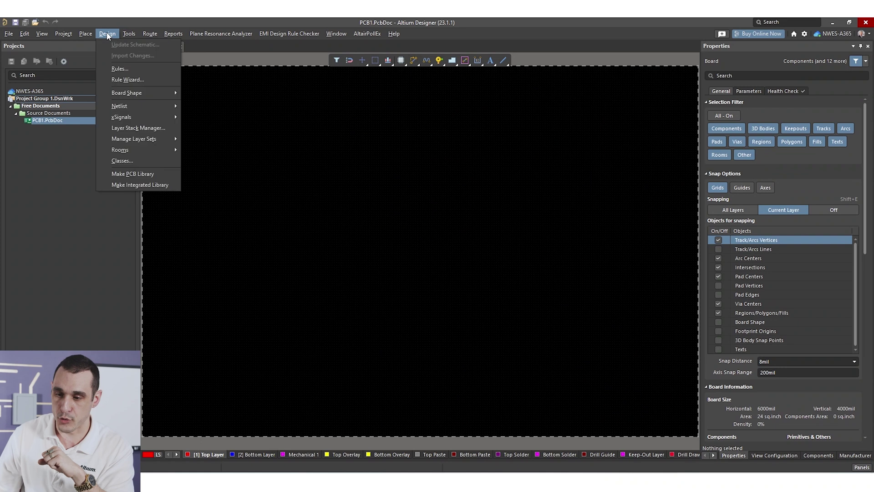
click(123, 69)
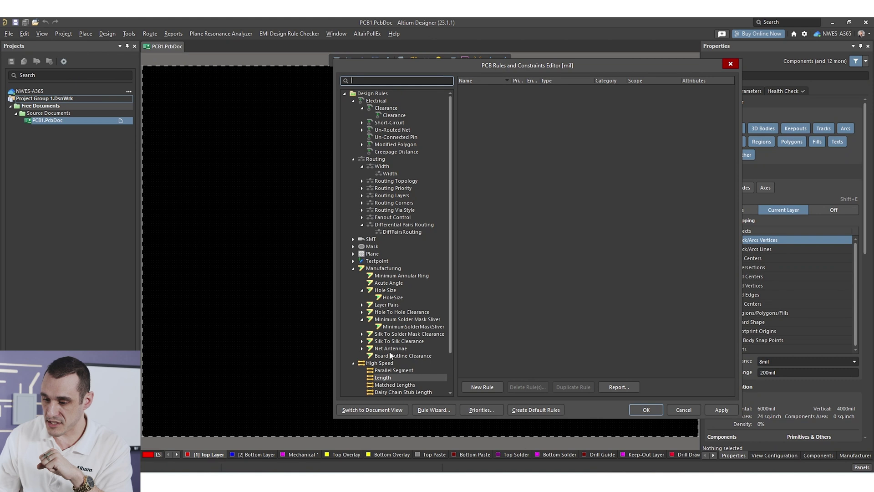
scroll(390, 354, down, 2)
click(402, 335)
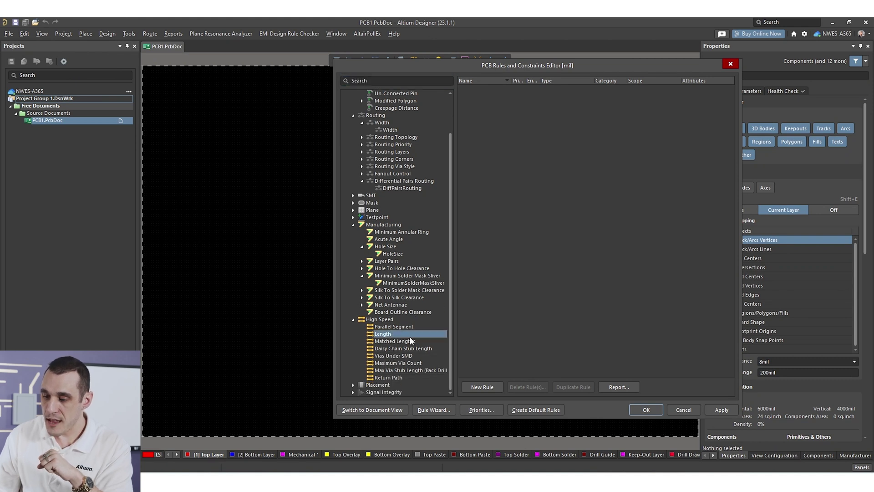
click(482, 387)
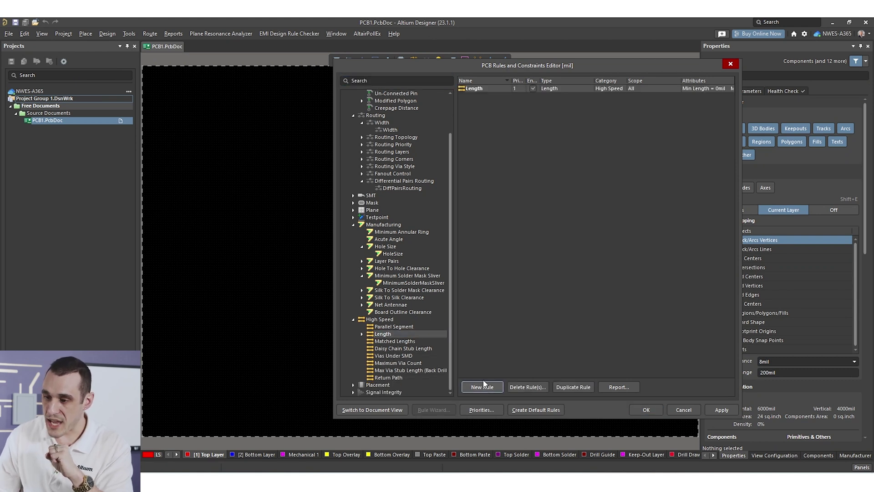
click(488, 89)
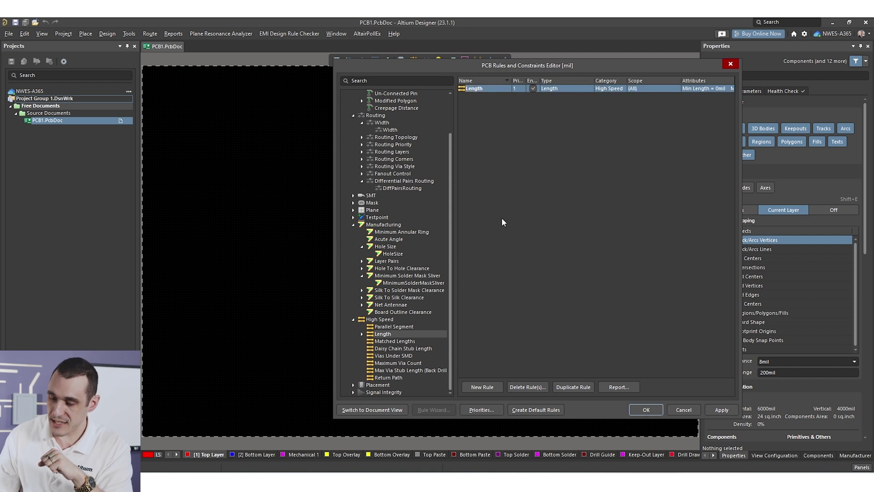
click(362, 334)
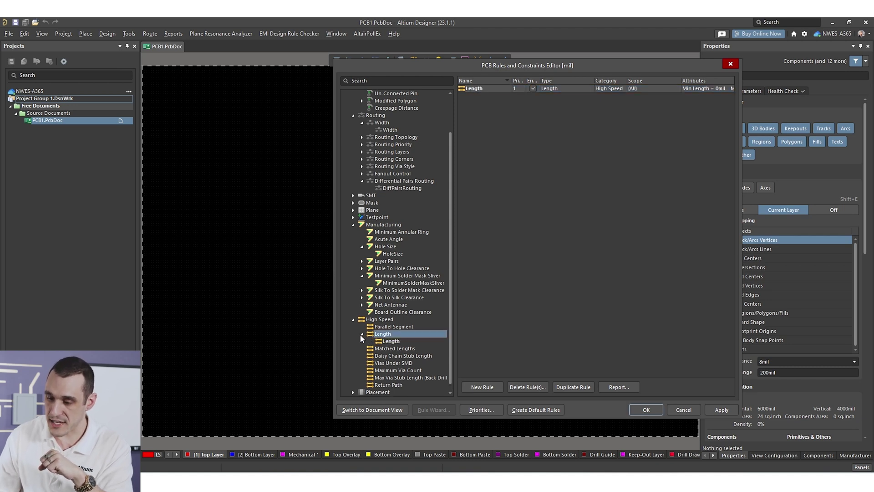
click(397, 342)
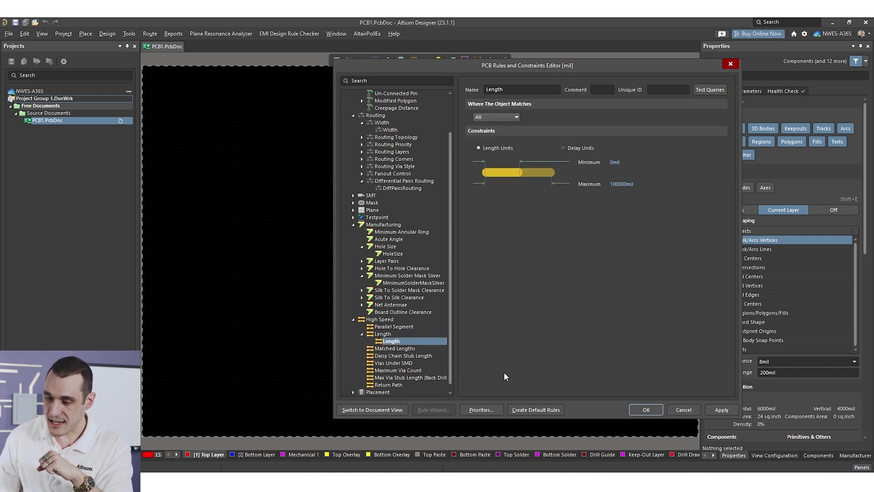
click(508, 116)
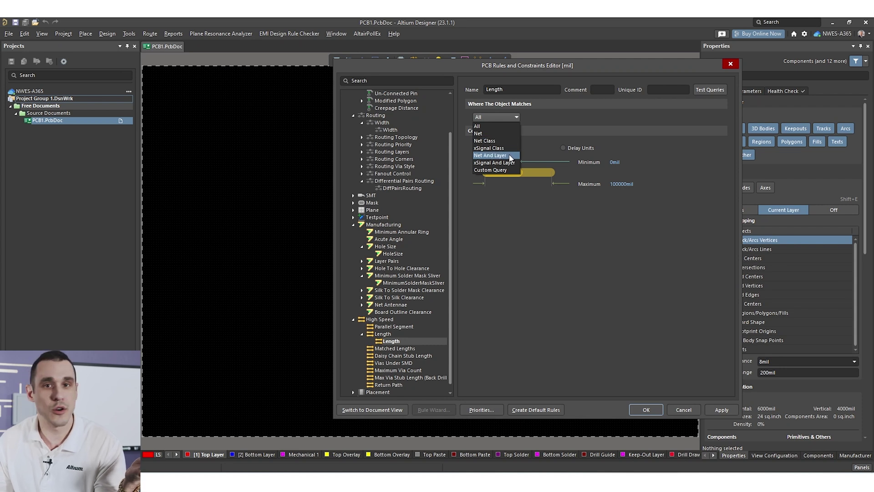
click(623, 345)
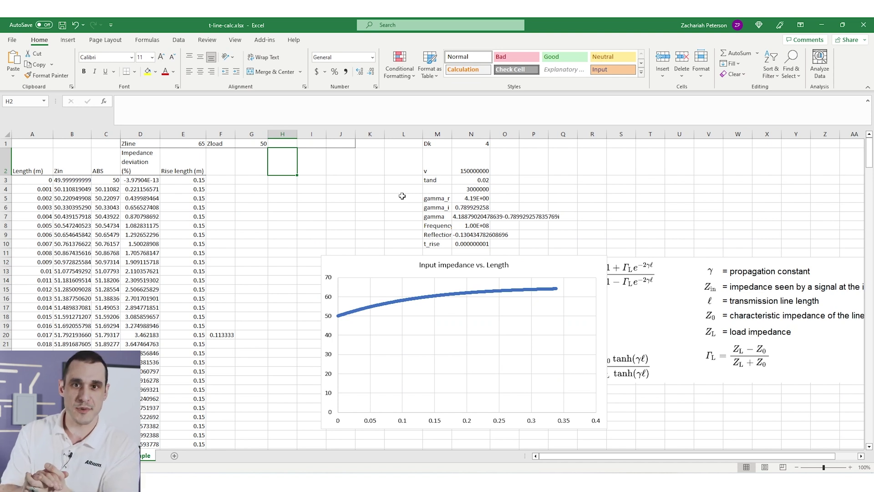
Check the Zline value of 65 in E1, then return to Altium's PCB1.PcbDoc board
click(184, 146)
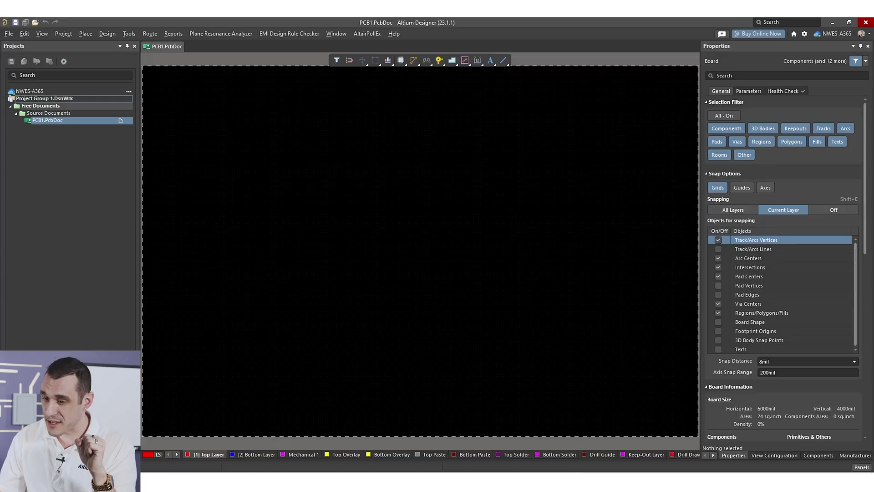
In the Layer Stack Manager, add a 50 ohm single-ended impedance profile with 21.047mil Top Layer traces
click(108, 34)
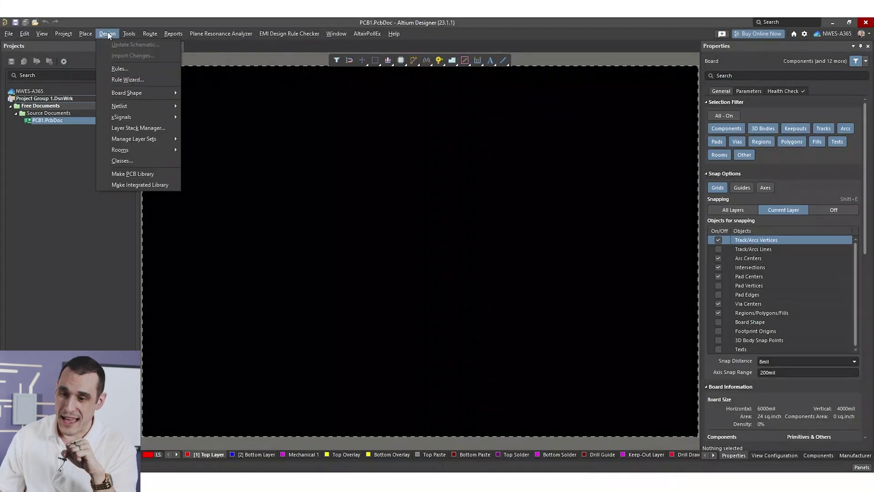
click(145, 126)
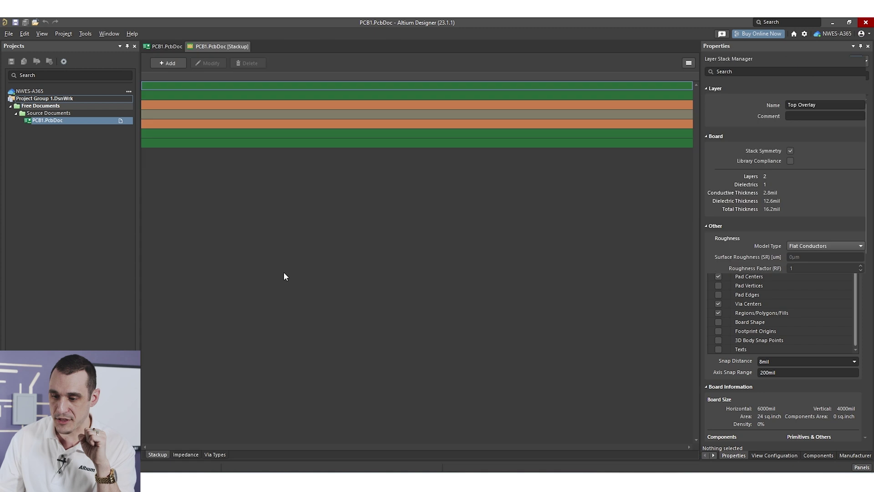
click(185, 454)
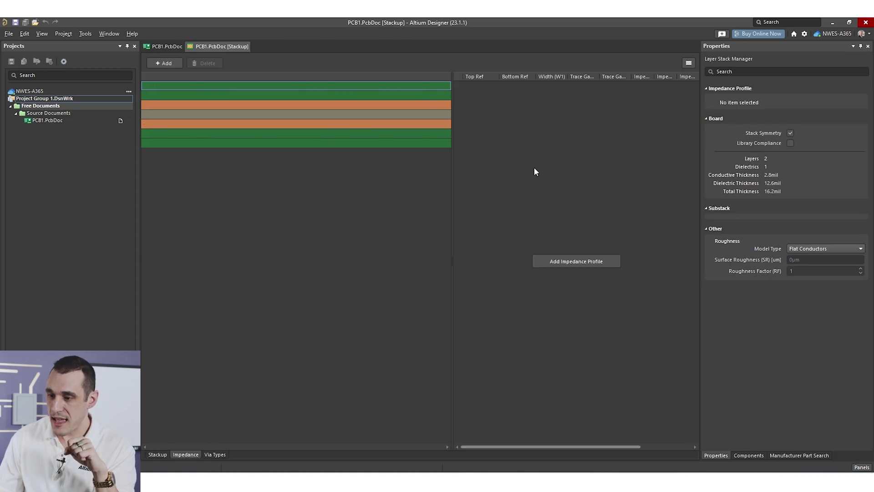
click(560, 262)
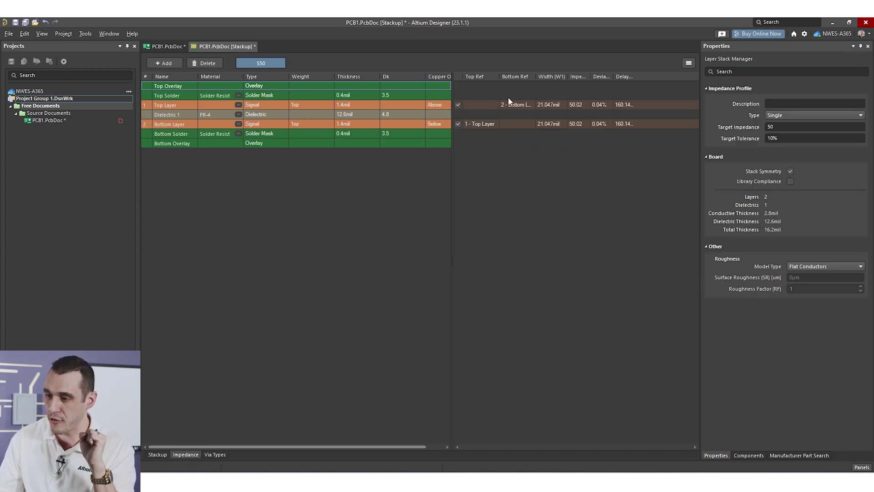
click(489, 104)
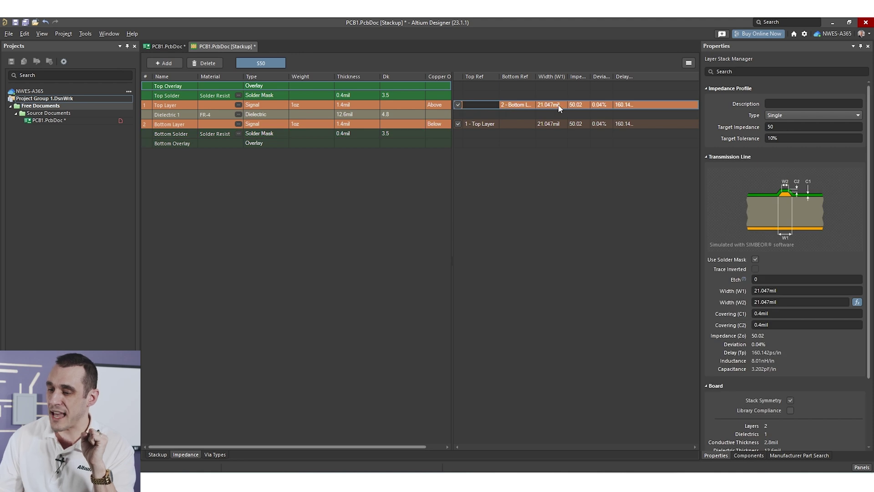